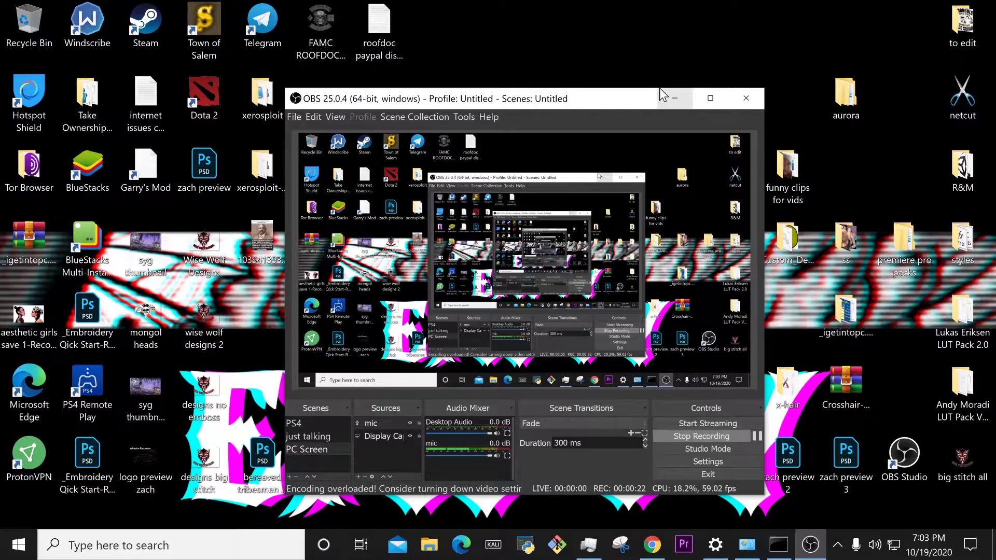
Hide the recorder and launch Registry Editor by searching 'reg' in Windows Search.
key("super+d")
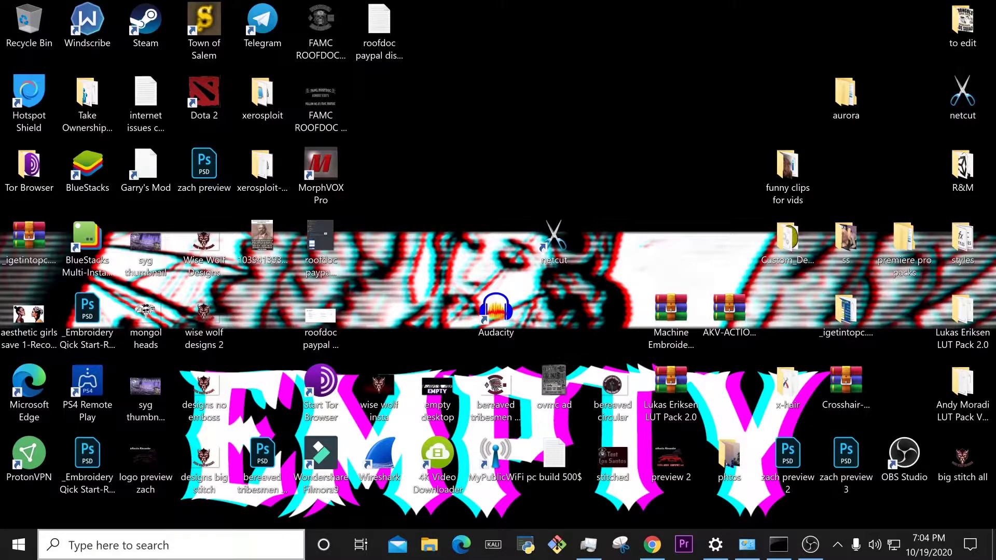
left_click(130, 545)
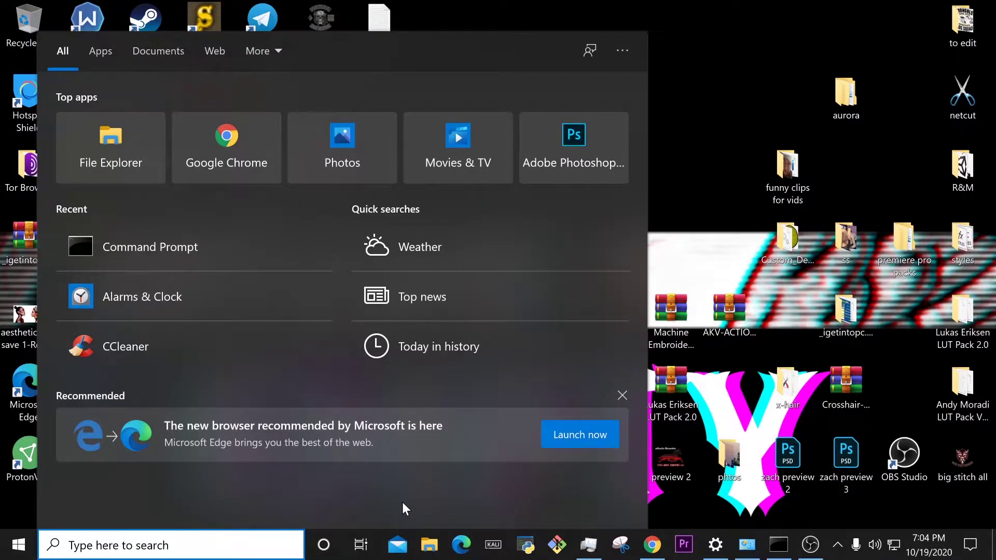
type("reg")
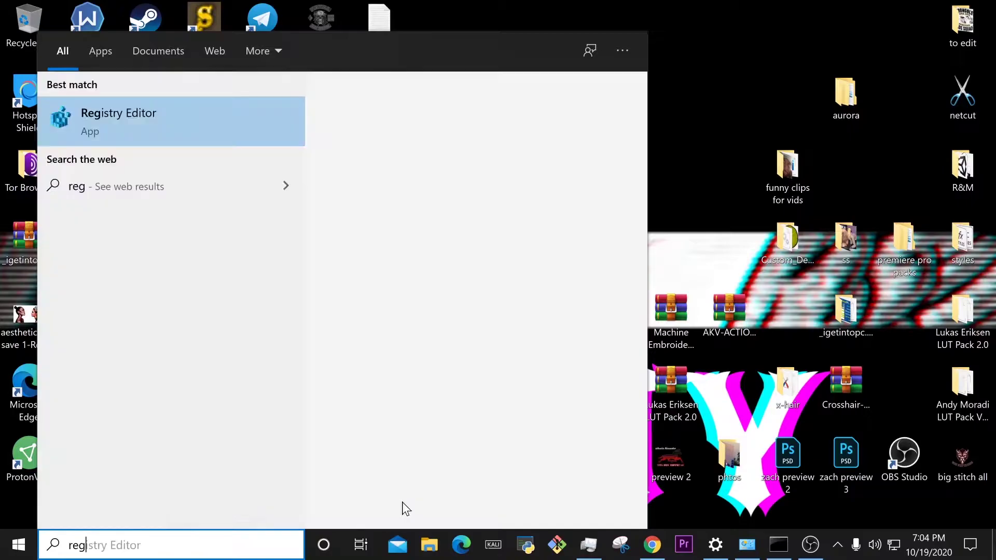
key("Return")
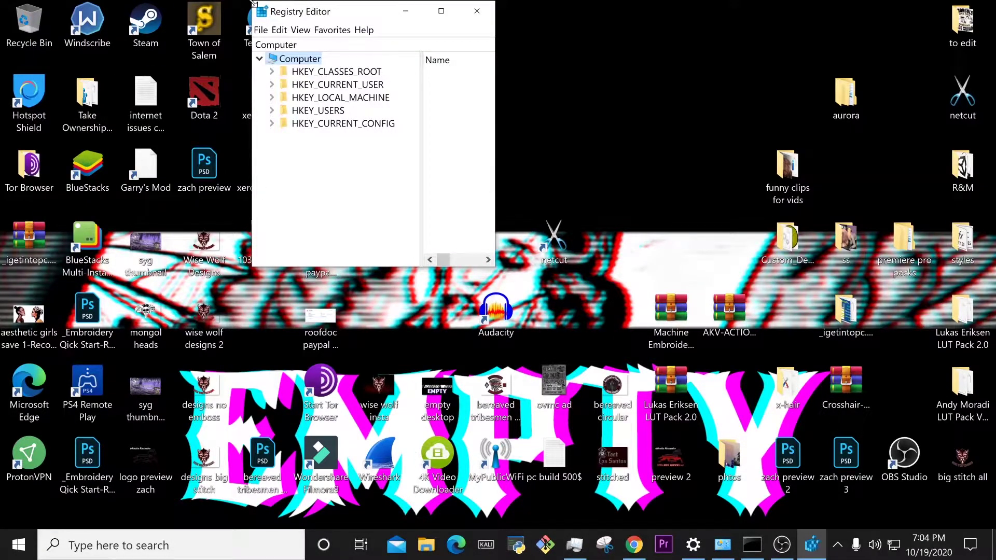
Maximize the Registry Editor window to full screen.
left_click(428, 9)
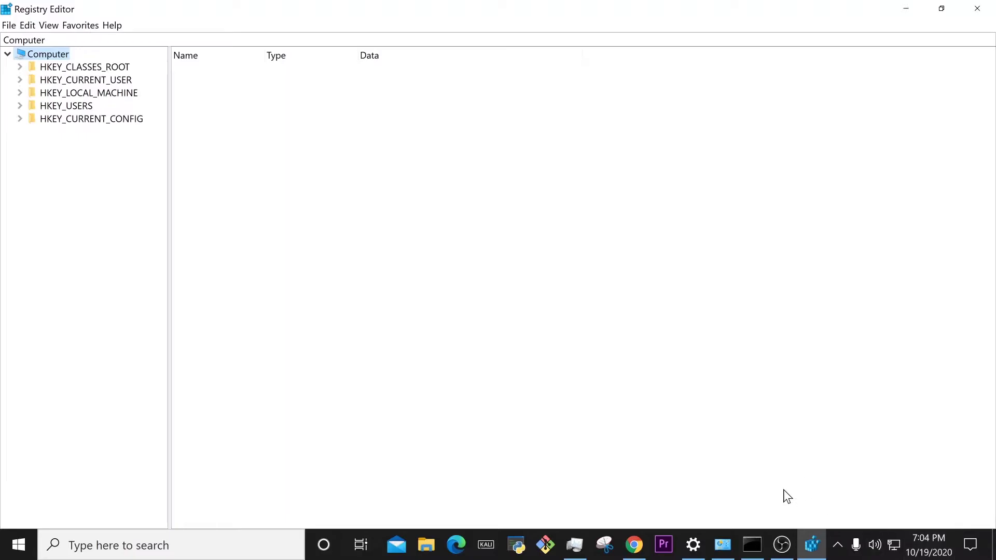
Run getmac in Command Prompt to list adapter MAC addresses, including 7E-00-57-00-0E-00.
left_click(753, 540)
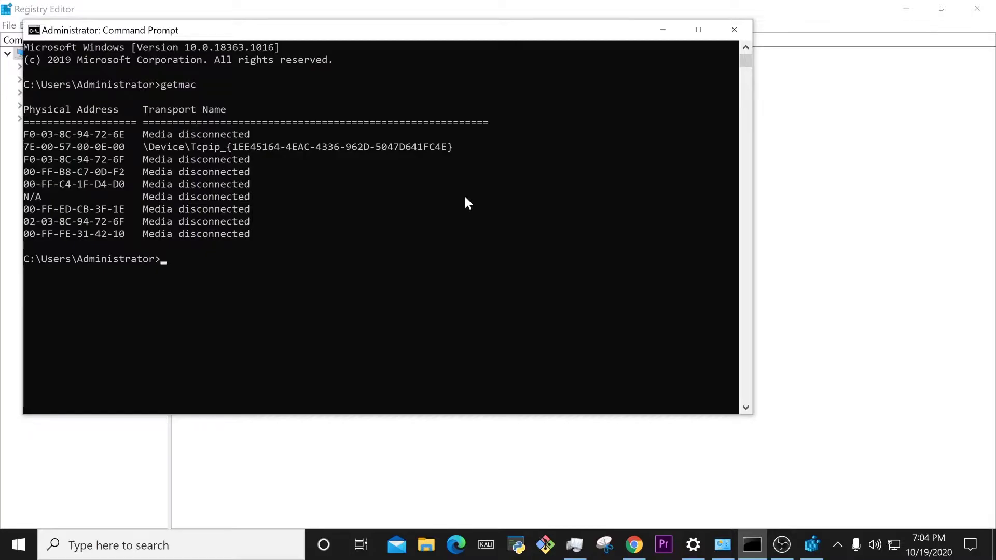
type("getmac")
key("Return")
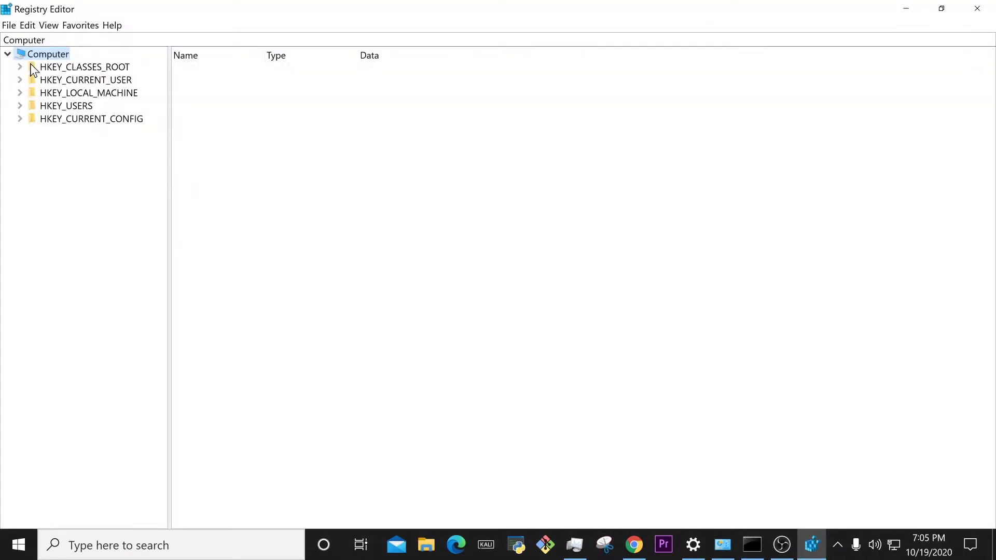
Expand HKEY_LOCAL_MACHINE\SYSTEM\ControlSet001\Control and scroll through its subkeys.
left_click(19, 93)
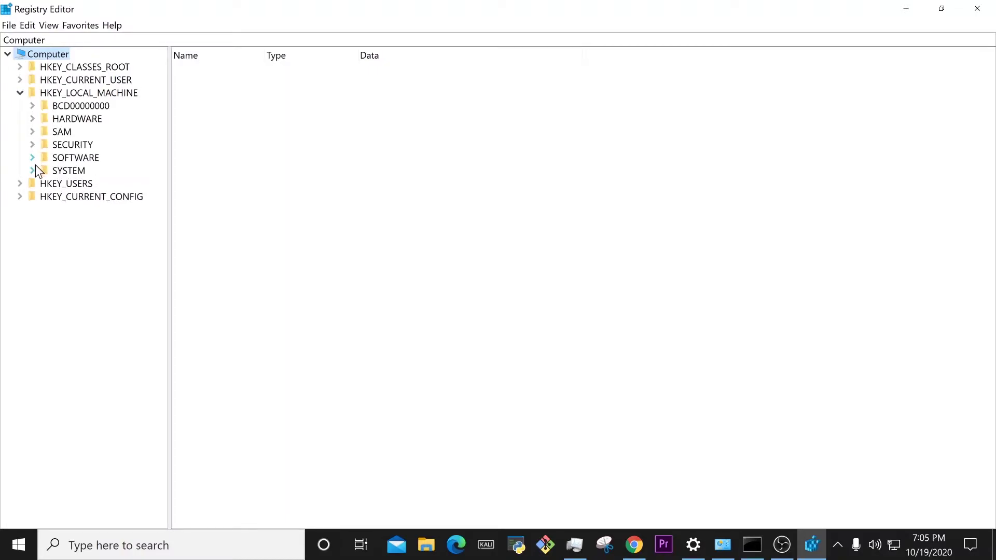
left_click(33, 169)
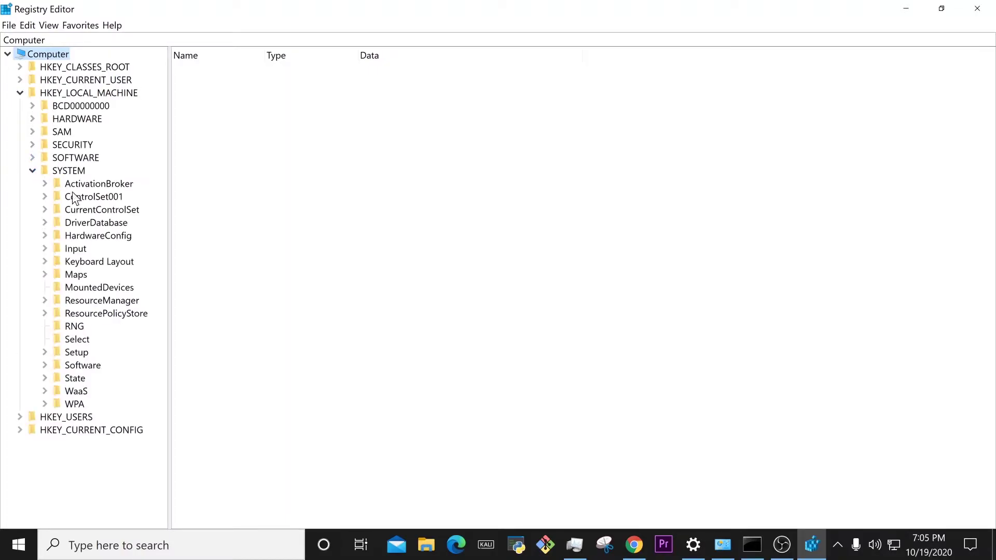
left_click(44, 196)
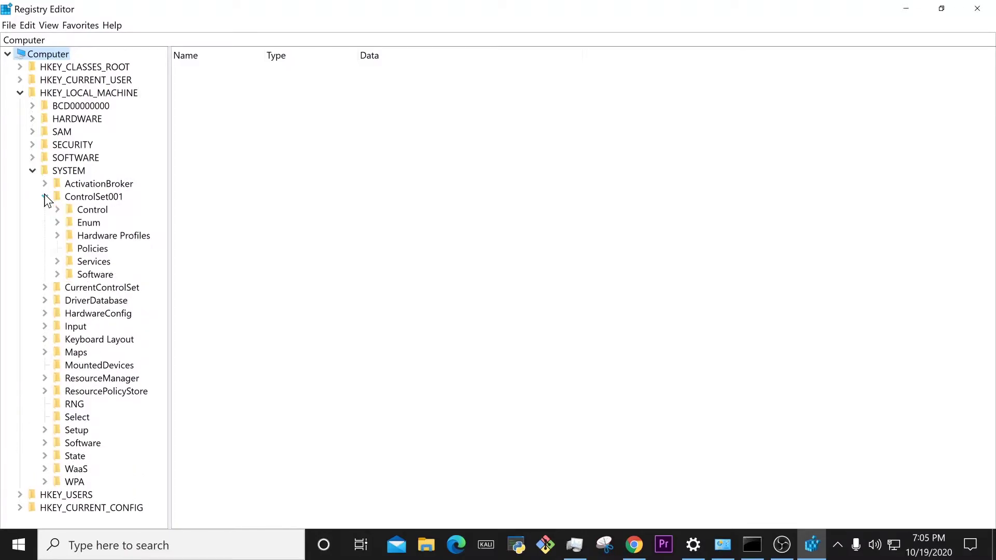
left_click(57, 209)
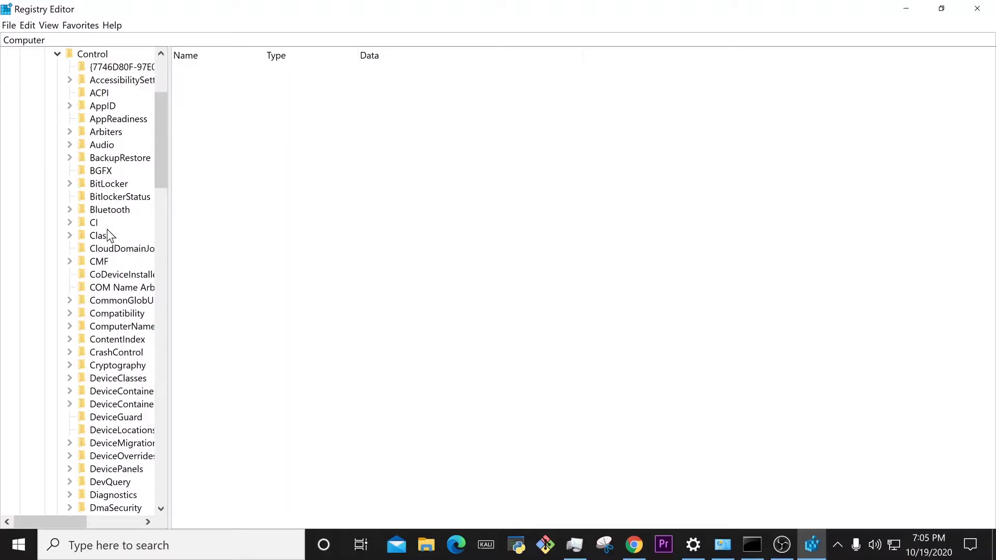
scroll(109, 236, "down", 7)
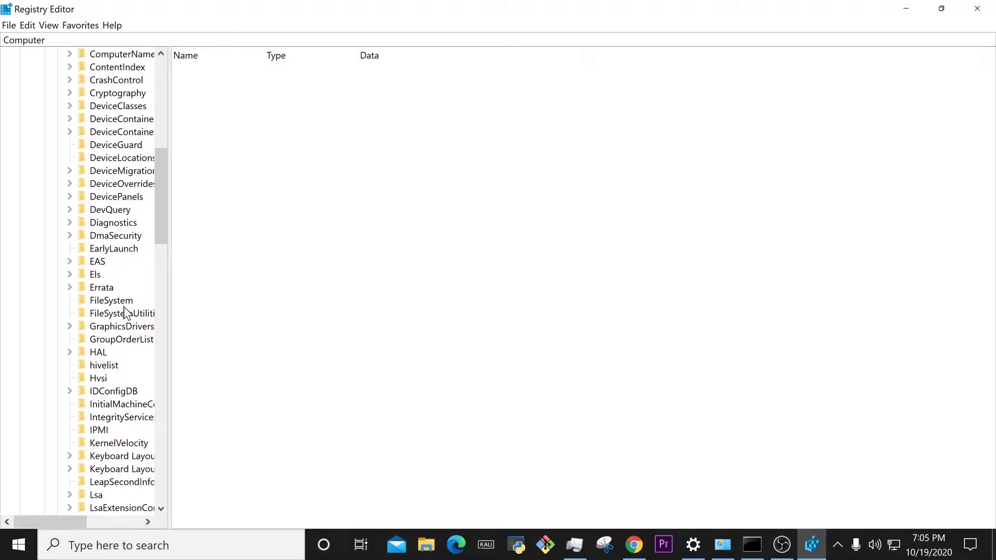
scroll(118, 433, "down", 5)
scroll(117, 430, "down", 1)
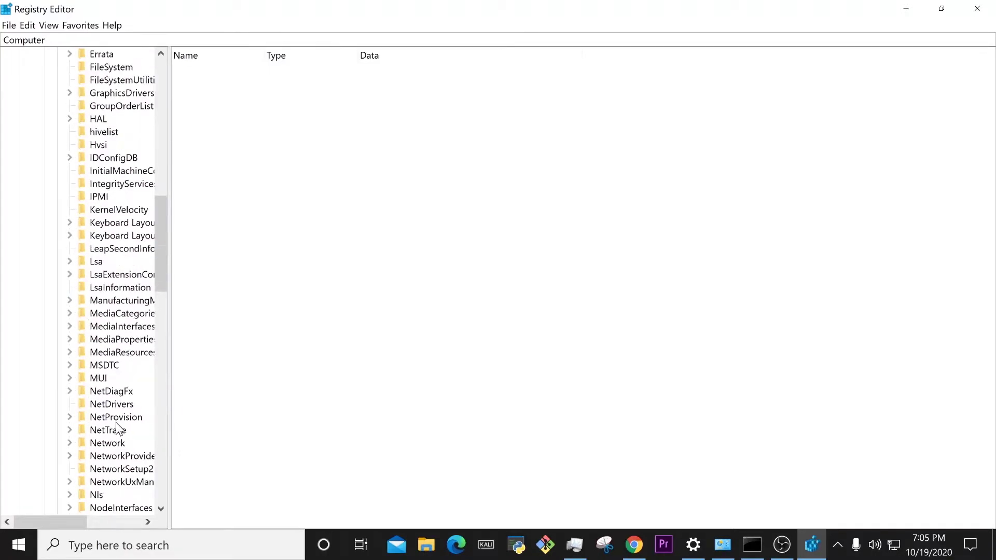
scroll(109, 461, "up", 17)
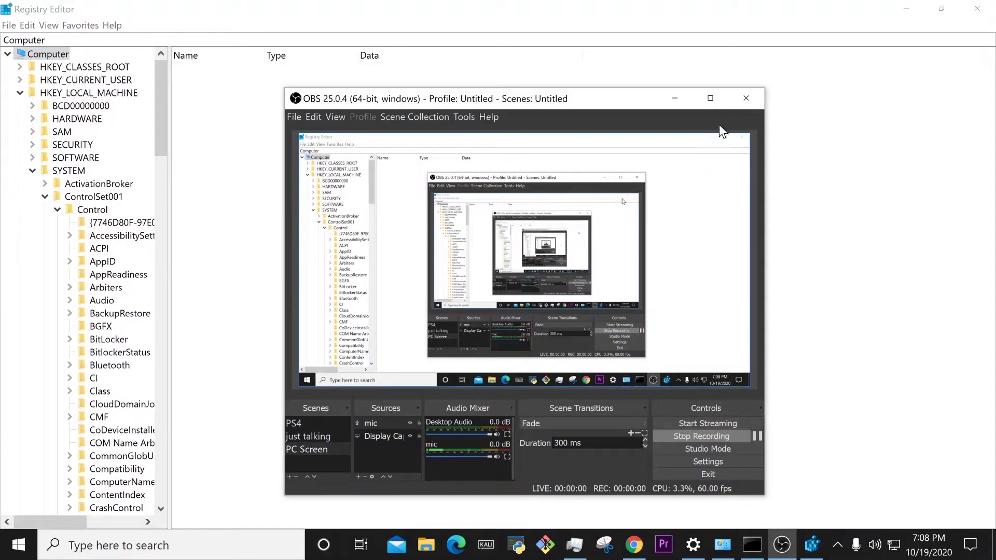
Expand the Class key and widen the tree pane to show full GUIDs.
left_click(689, 91)
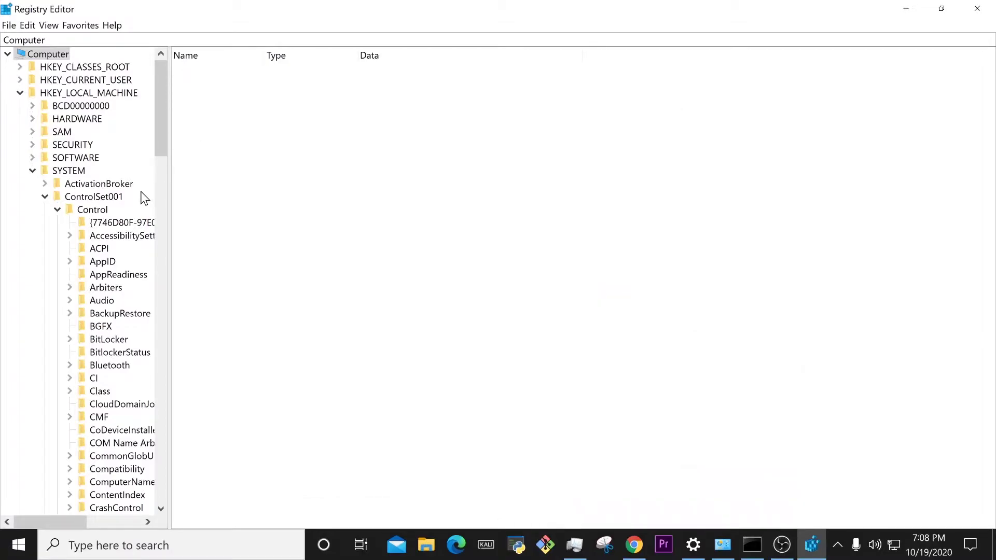
left_click(73, 389)
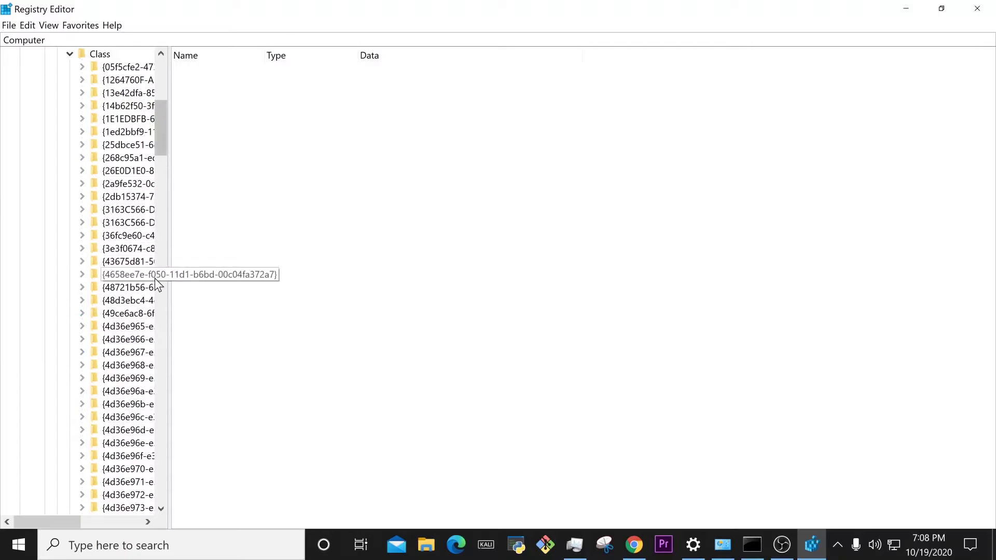
left_click_drag(168, 284, 310, 264)
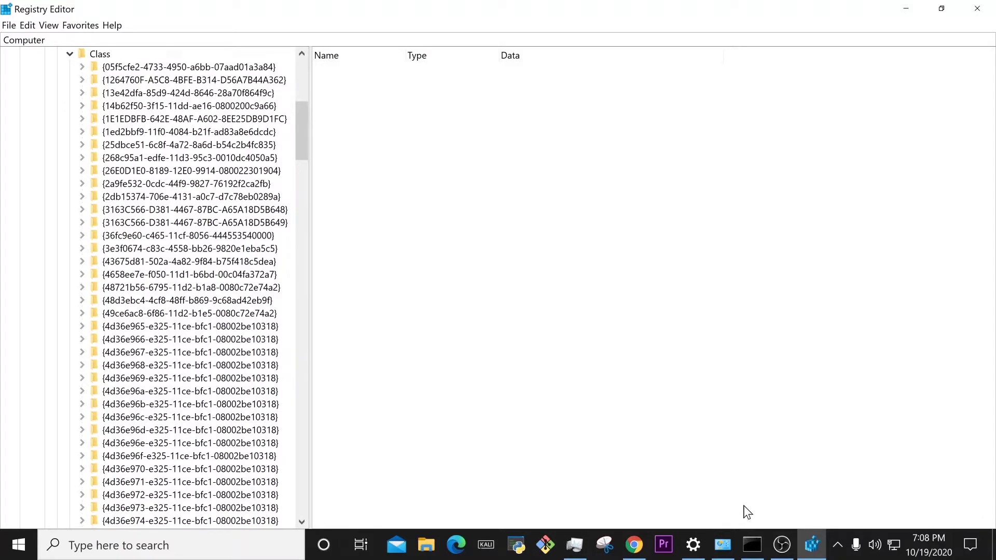
Copy the adapter ID fragment 1EE45164 from the Tcpip transport name in getmac output.
left_click(752, 543)
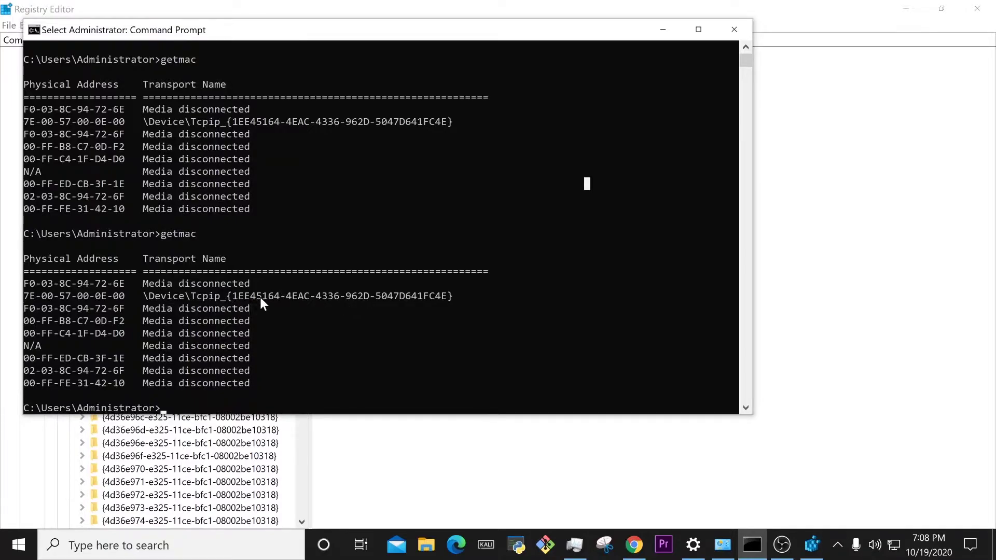
left_click_drag(231, 295, 240, 298)
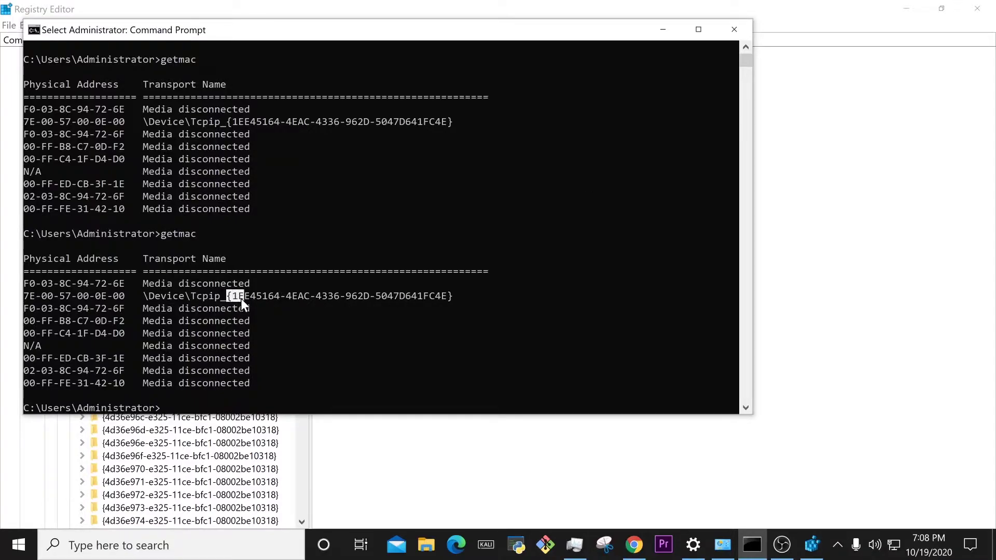
left_click(277, 296)
key("ctrl+c")
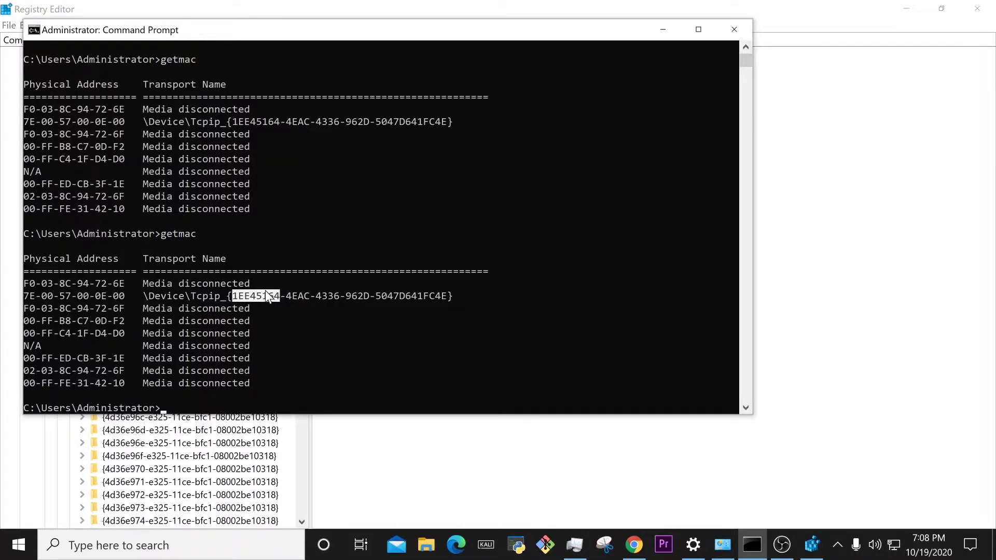
Search the Class key for 1EE45164 to locate adapter subkey 0008.
left_click(652, 27)
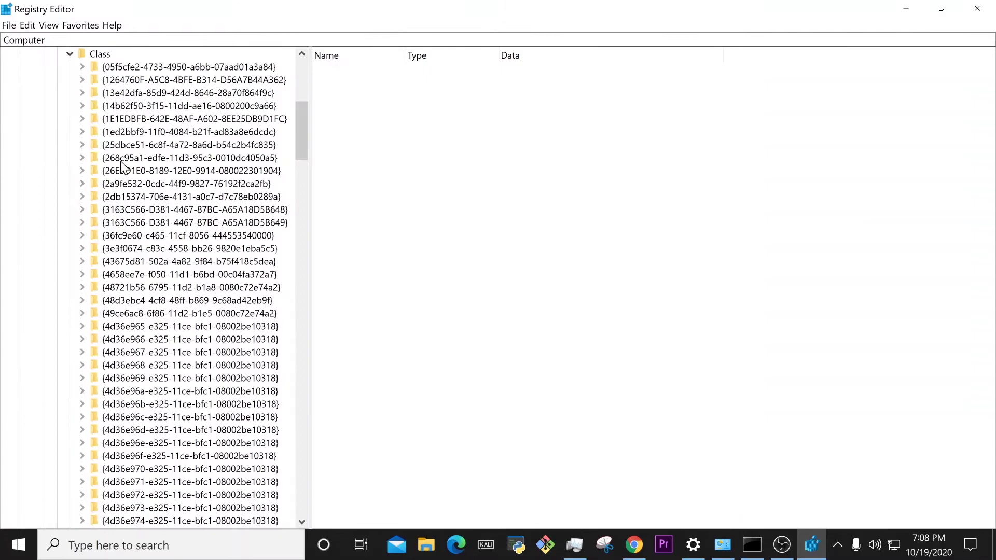
scroll(120, 164, "up", 1)
right_click(99, 94)
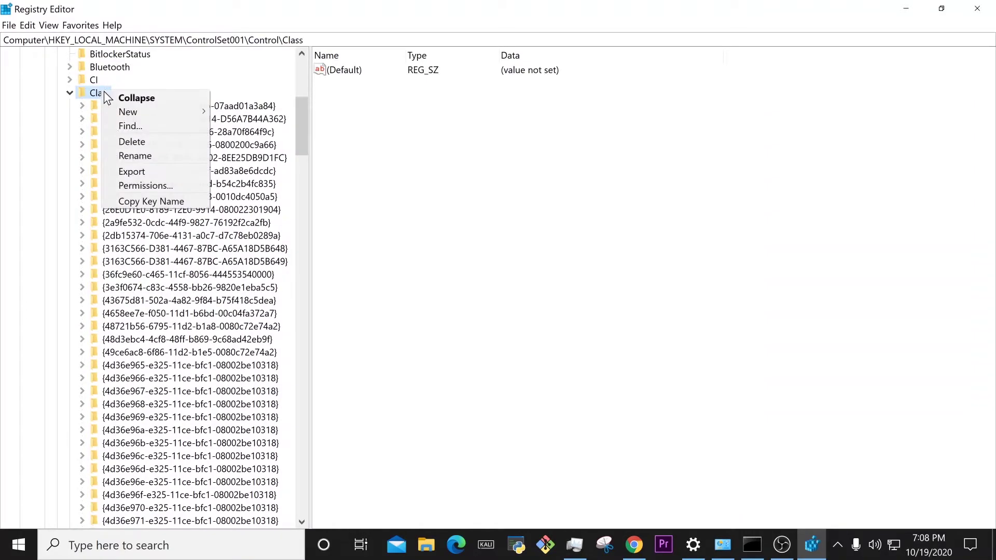
left_click(130, 126)
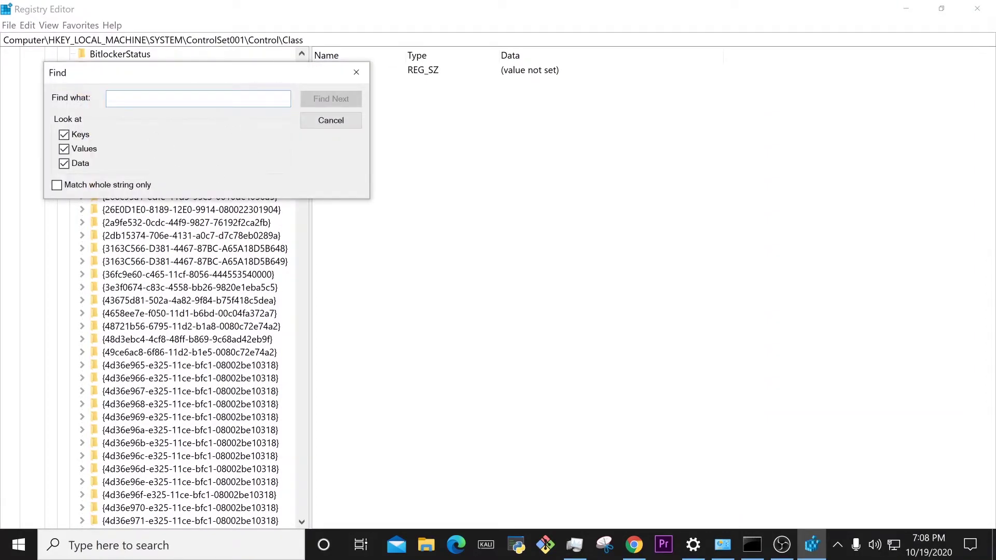
key("ctrl+v")
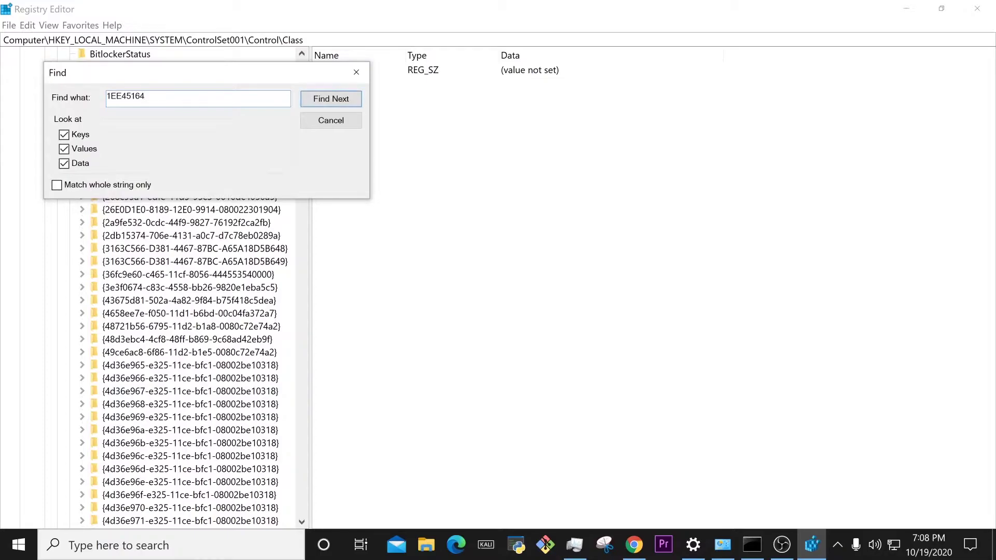
left_click(336, 99)
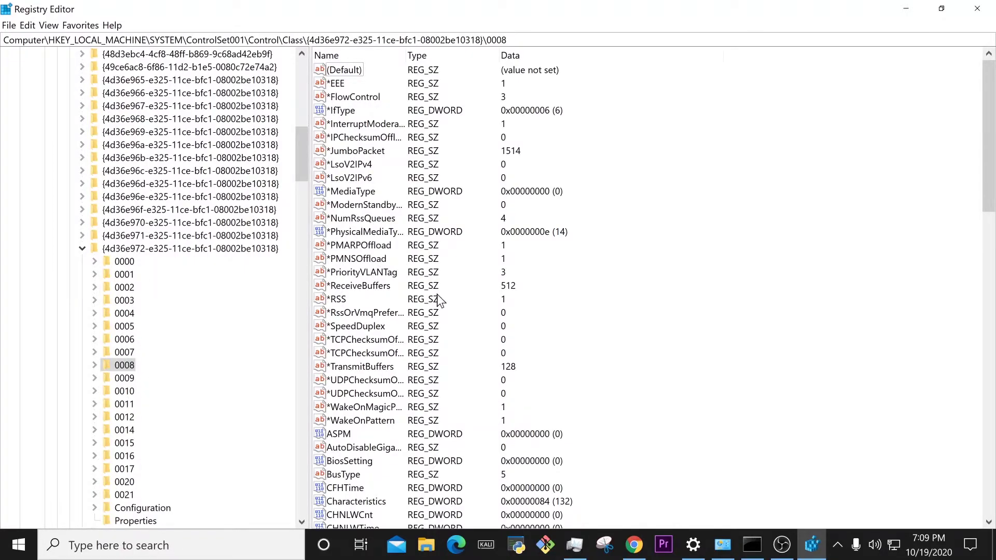
Scroll to the NetworkAddress value 7EOG57HKELOE and bring the getmac output forward to compare.
scroll(440, 299, "down", 1)
scroll(438, 286, "down", 3)
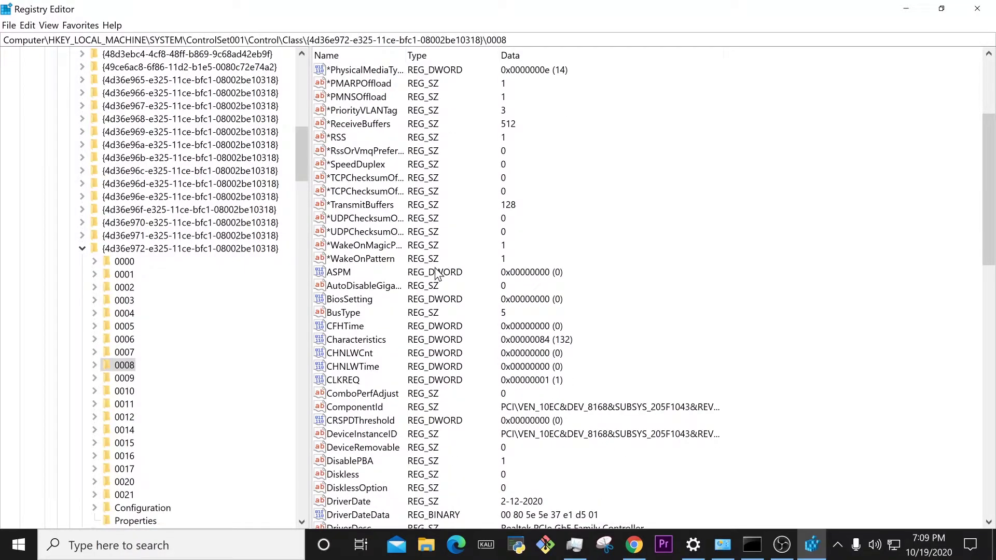
scroll(437, 276, "down", 4)
scroll(437, 280, "down", 5)
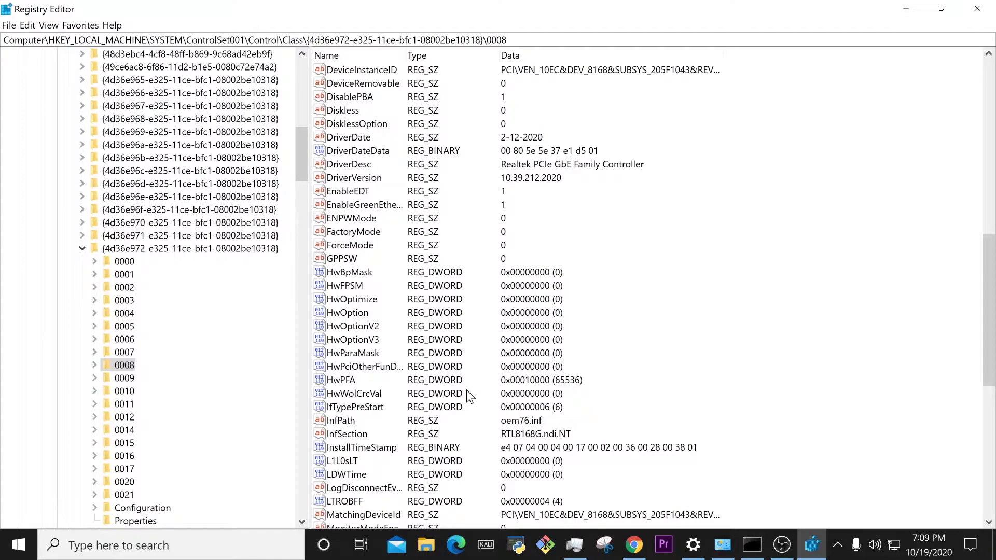
scroll(466, 392, "down", 6)
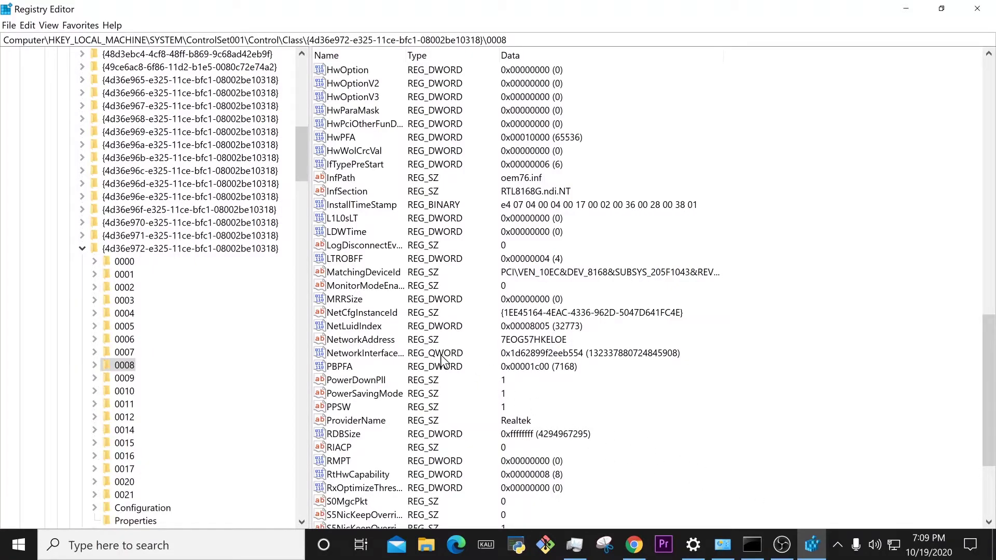
left_click(751, 544)
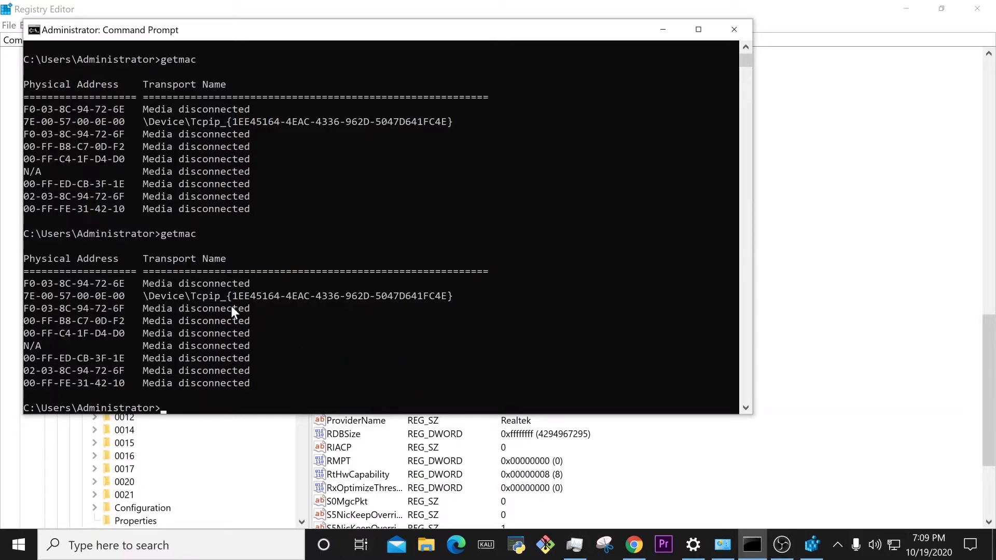
Compare Network Connections adapters against getmac output, then return to adapter key 0008's values.
left_click(723, 545)
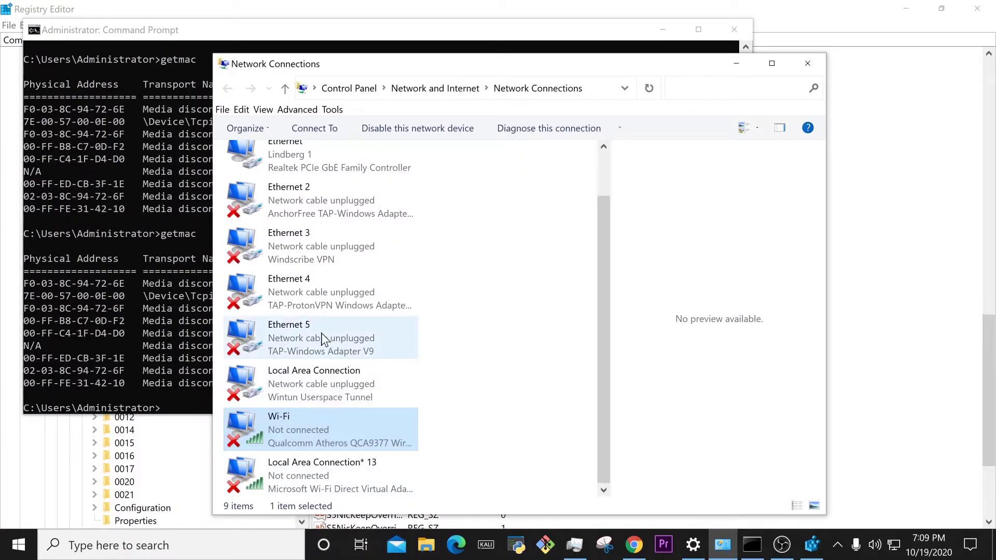
left_click(124, 365)
left_click(313, 440)
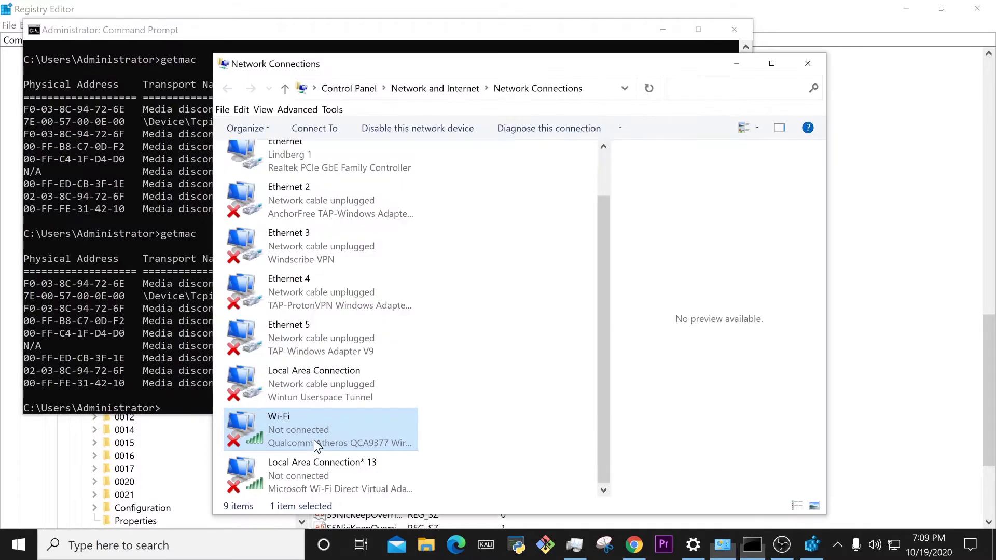
left_click(149, 389)
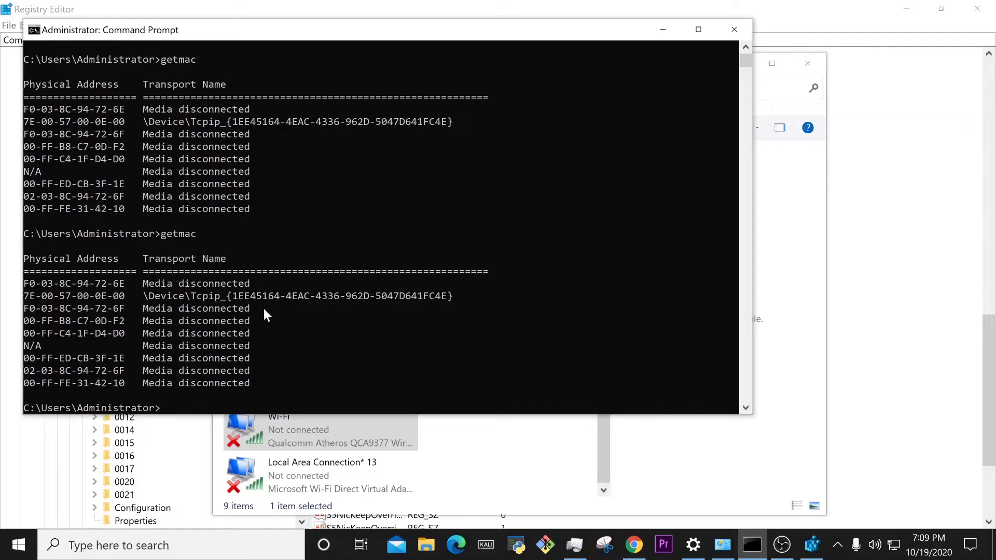
left_click(663, 29)
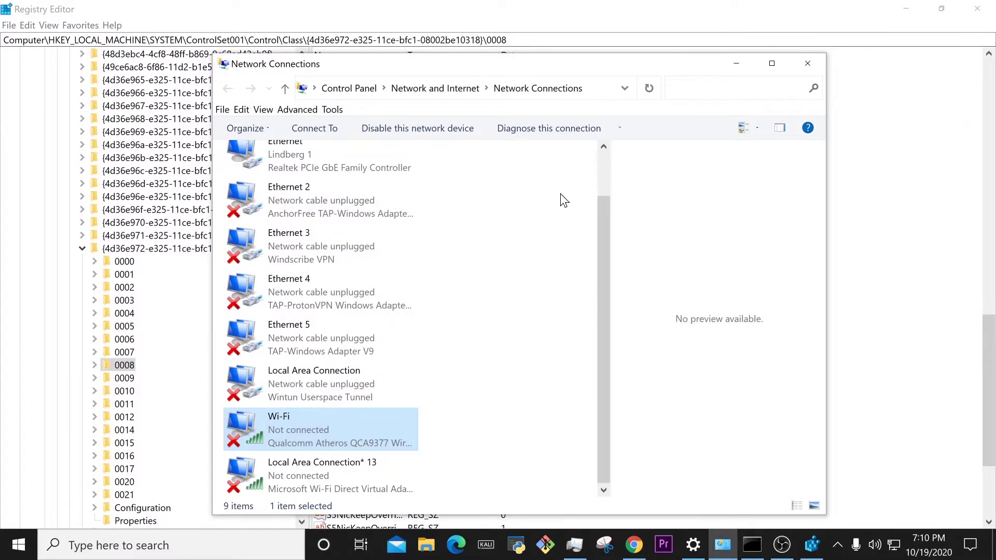
left_click(516, 19)
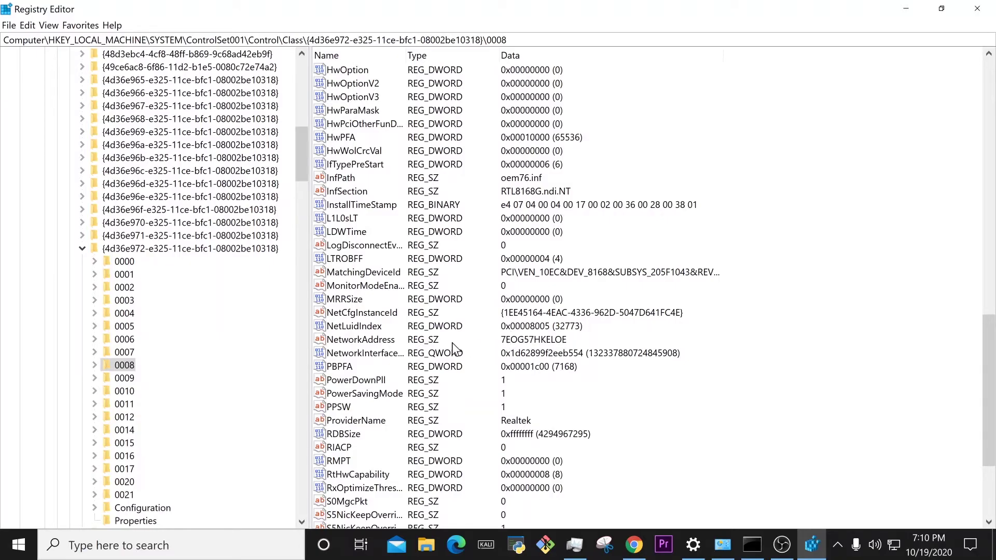
double_click(395, 340)
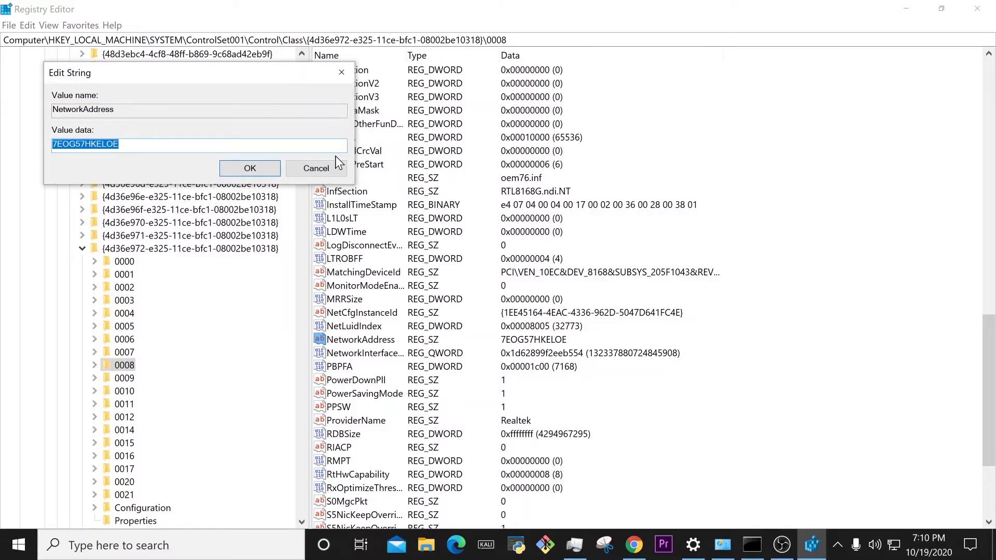
left_click(322, 171)
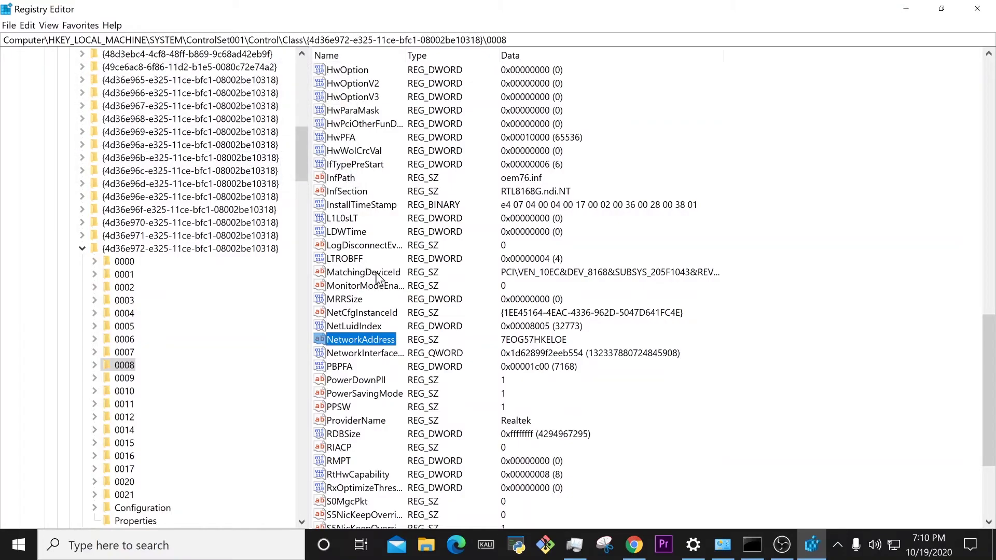
Bring the Network Connections adapter list forward, showing Wi-Fi as Not connected.
left_click(722, 544)
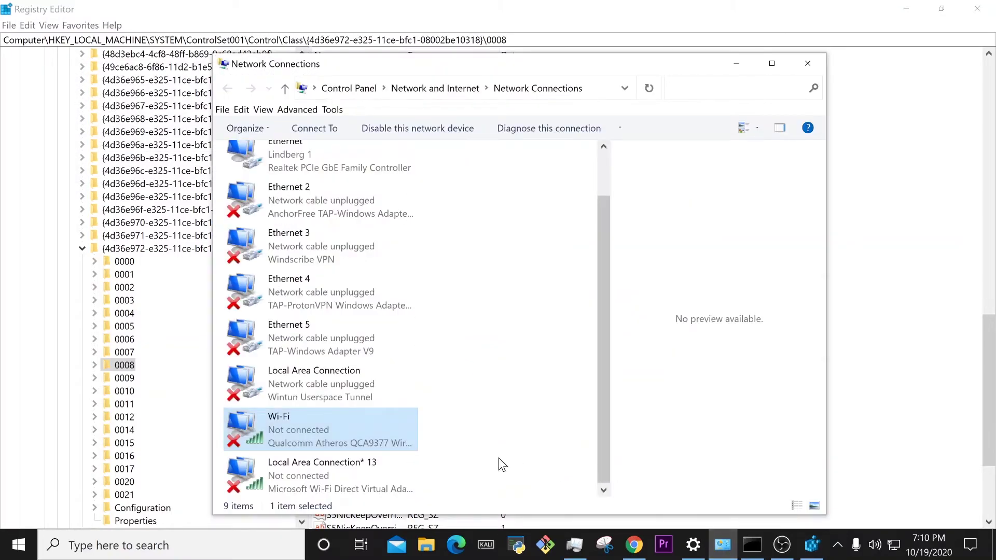